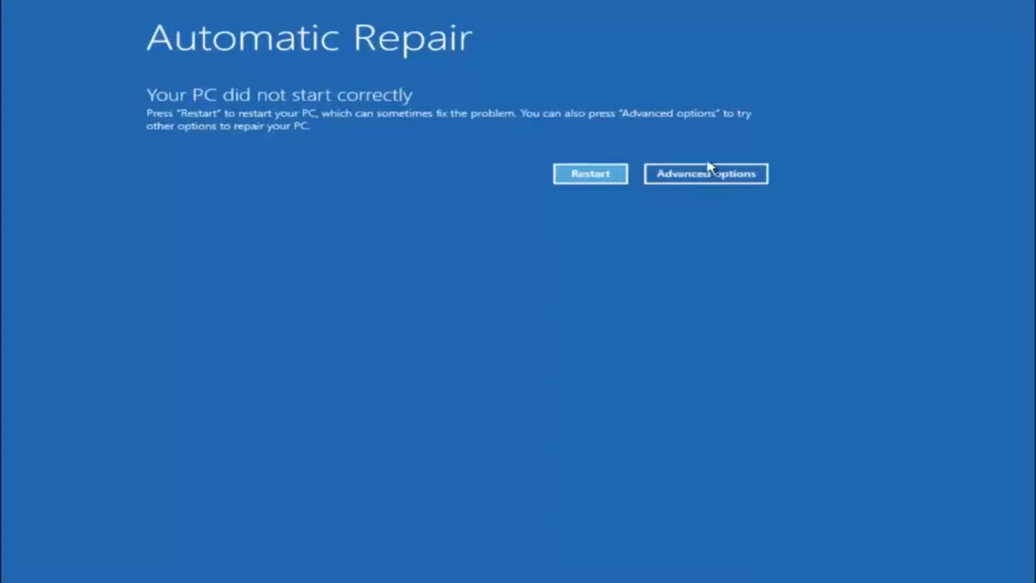
# Step: Go through Advanced options and Troubleshoot to the advanced recovery options for System Restore
pyautogui.click(699, 173)
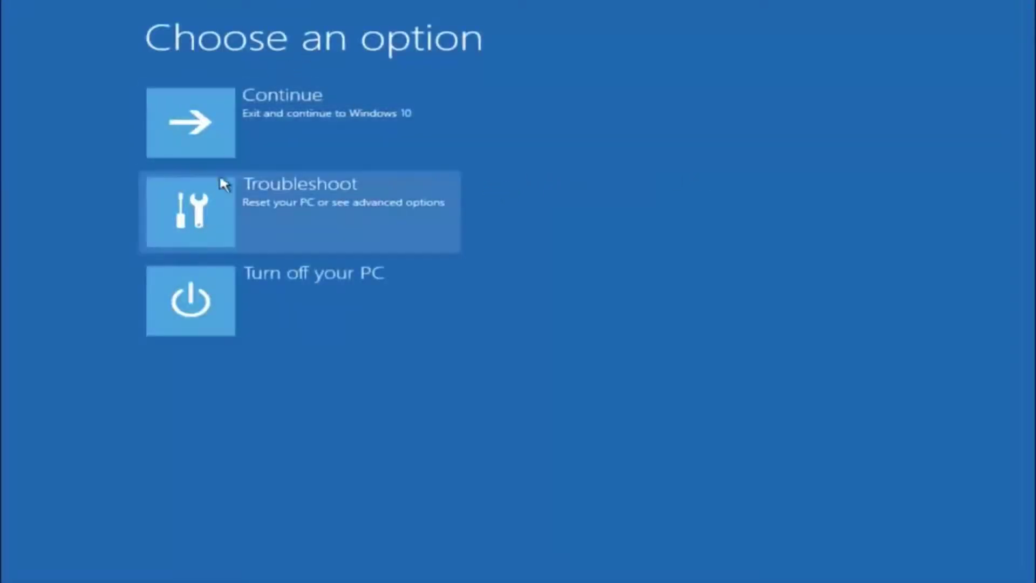
pyautogui.click(231, 200)
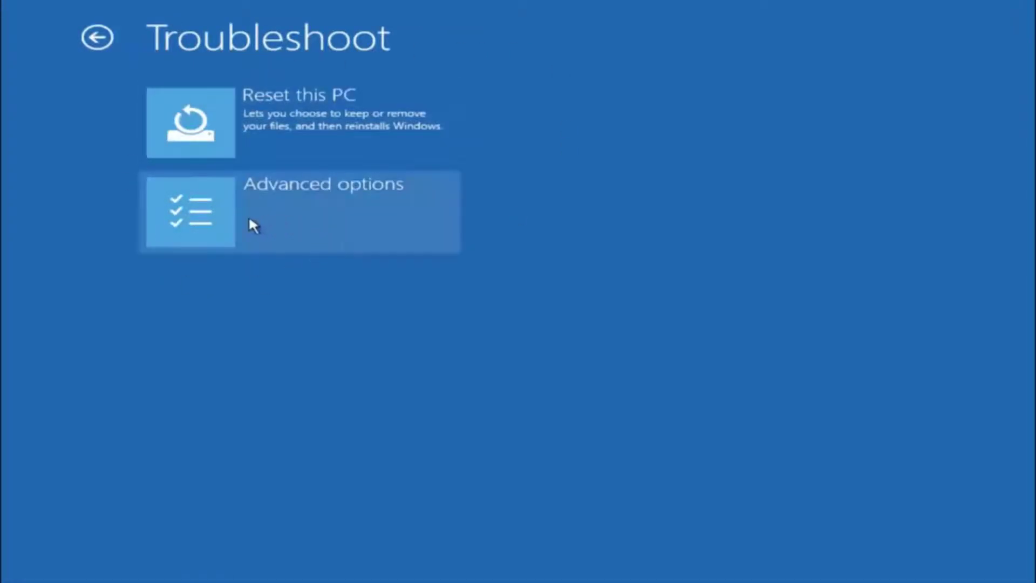
pyautogui.click(232, 219)
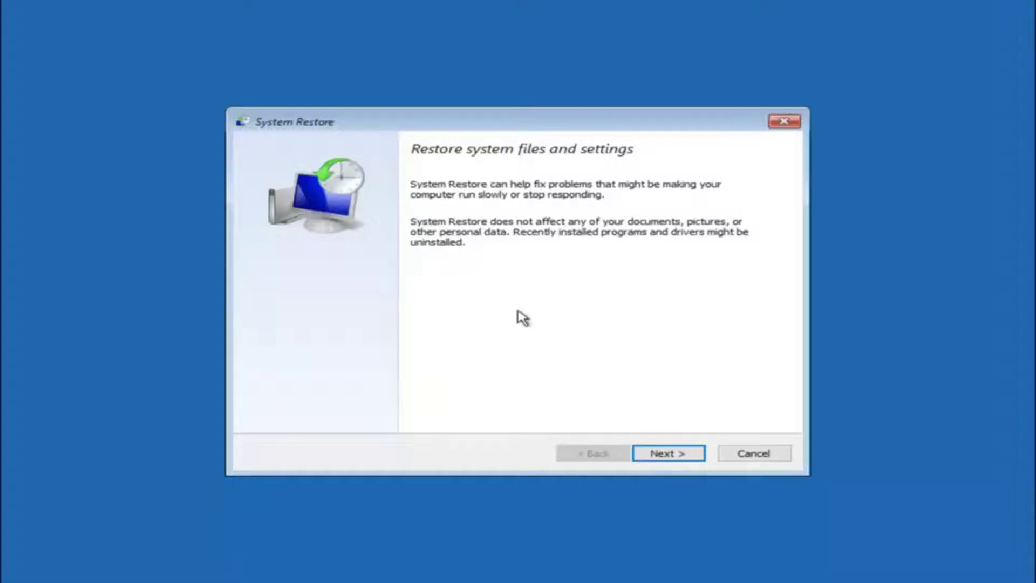
# Step: Choose the 10/5/2016 'before update' restore point and continue to its confirmation for C:
pyautogui.click(668, 456)
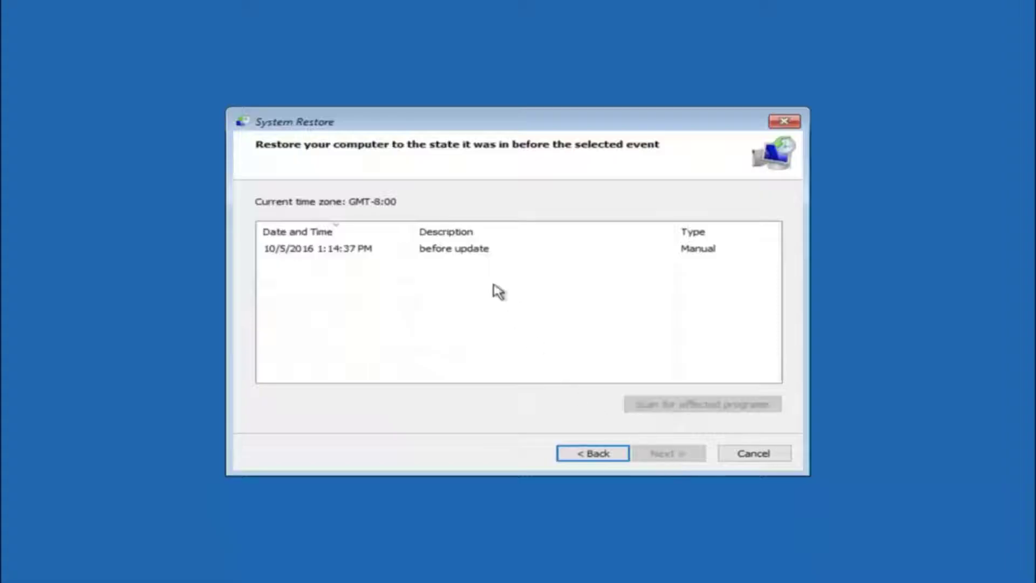
pyautogui.click(299, 253)
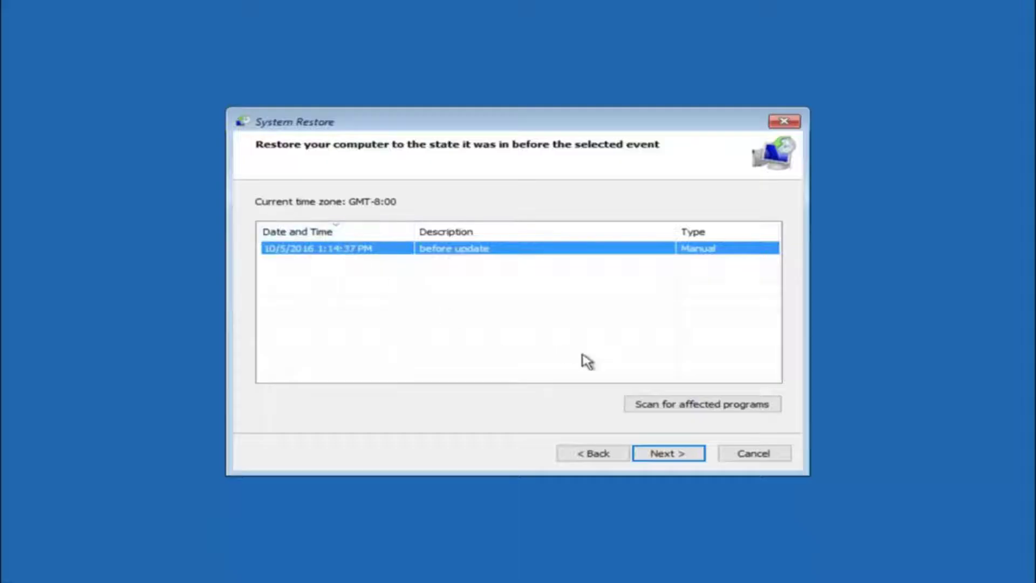
pyautogui.click(665, 456)
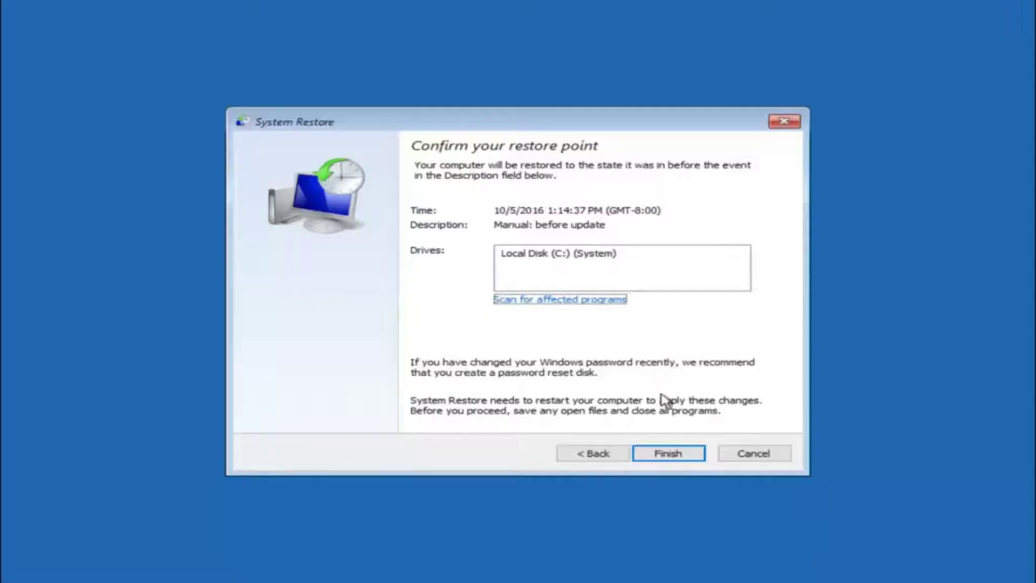
# Step: Finish the wizard and approve the uninterruptible restore to the 'before update' point
pyautogui.click(672, 458)
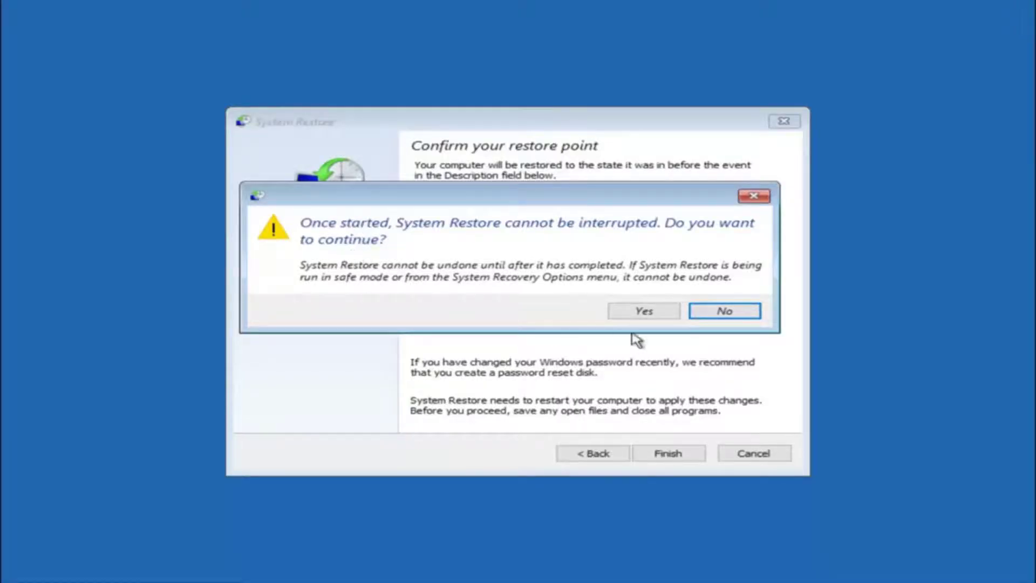
pyautogui.click(639, 317)
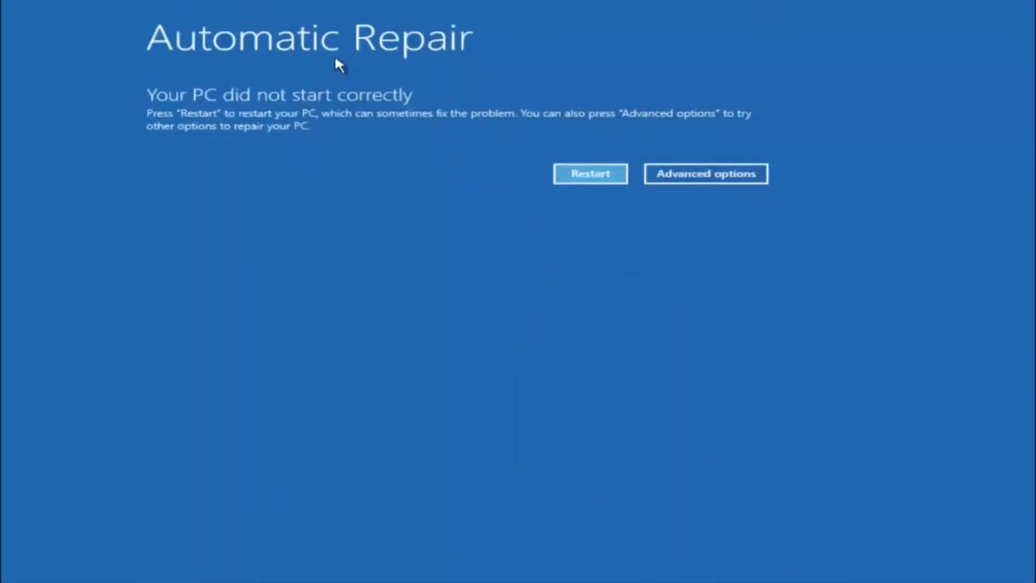
# Step: Return through Advanced options and Troubleshoot to the advanced recovery options page
pyautogui.click(696, 175)
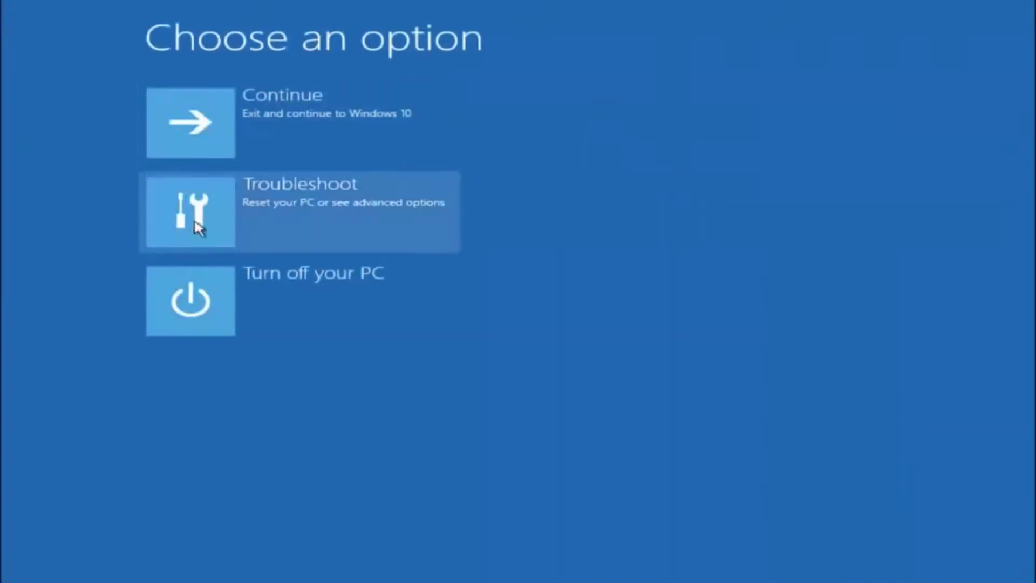
pyautogui.click(250, 207)
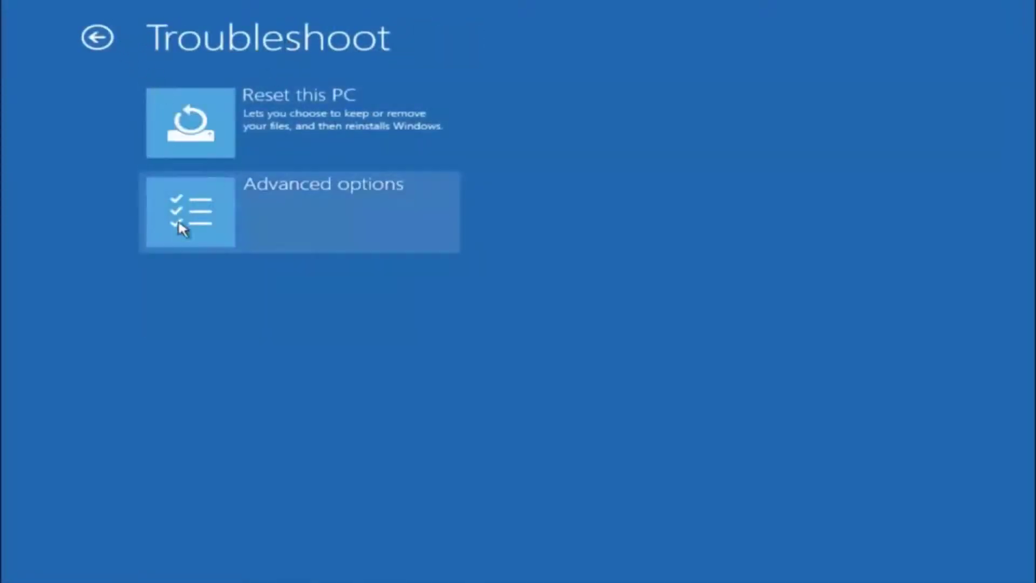
pyautogui.click(246, 211)
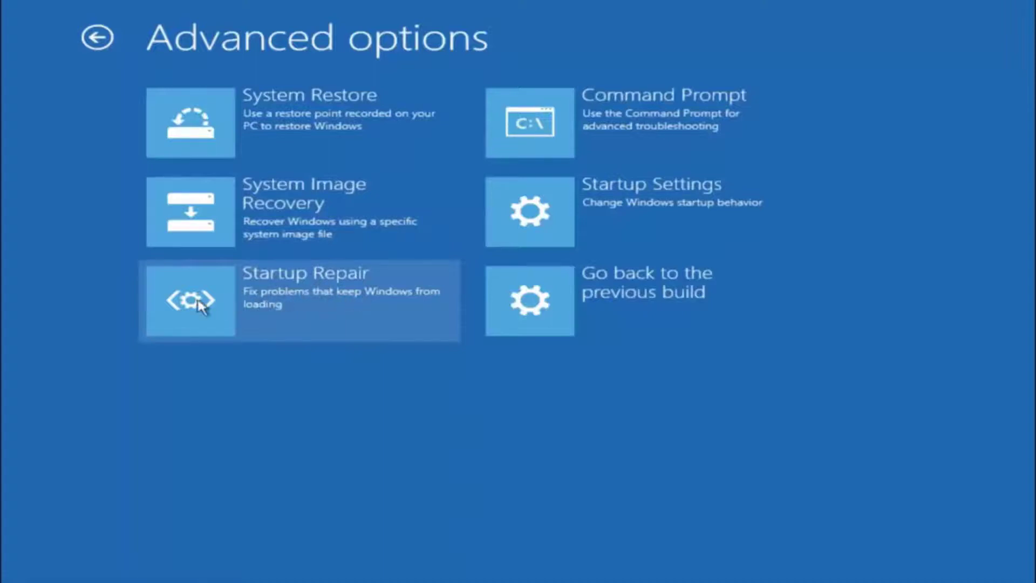
# Step: Run Startup Repair and let it diagnose until the Automatic Repair screen returns
pyautogui.click(200, 306)
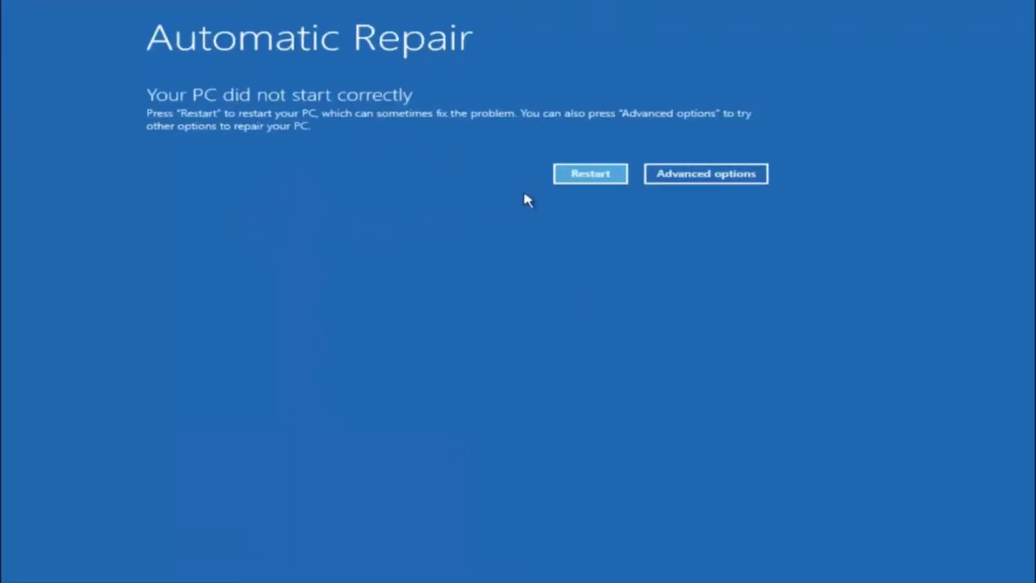
# Step: Navigate back to the advanced recovery options and open an administrator Command Prompt
pyautogui.click(696, 171)
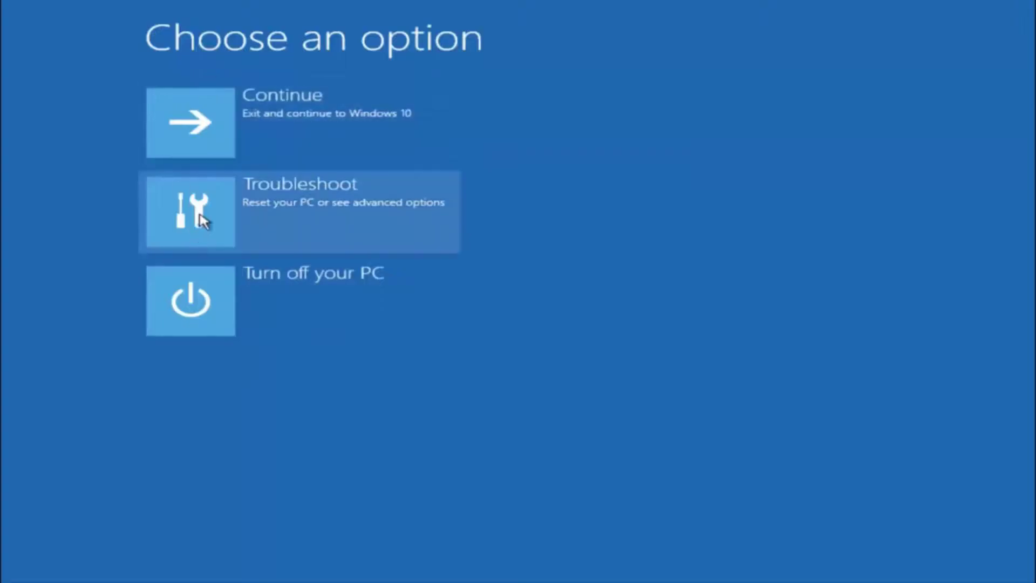
pyautogui.click(207, 218)
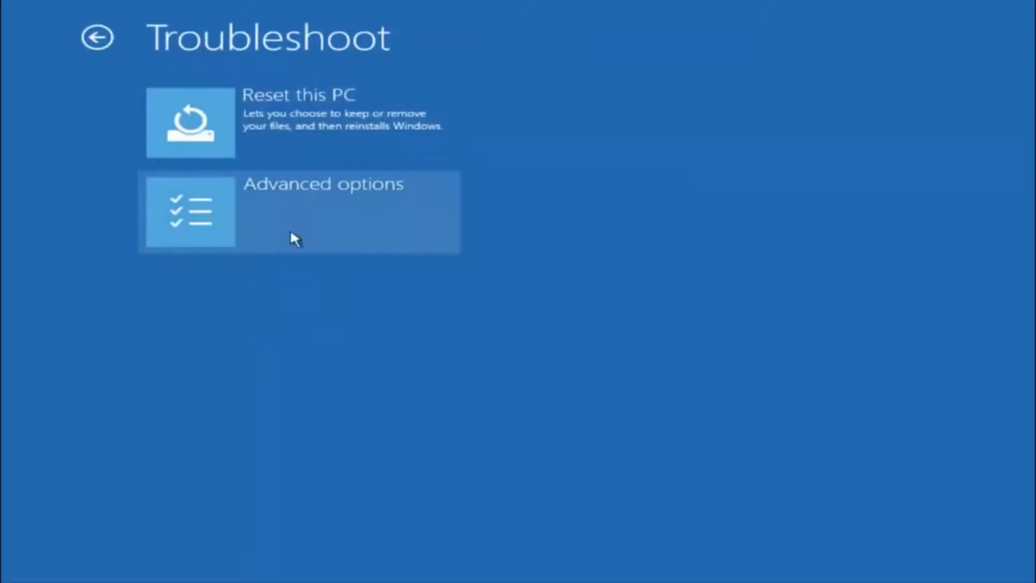
pyautogui.click(237, 203)
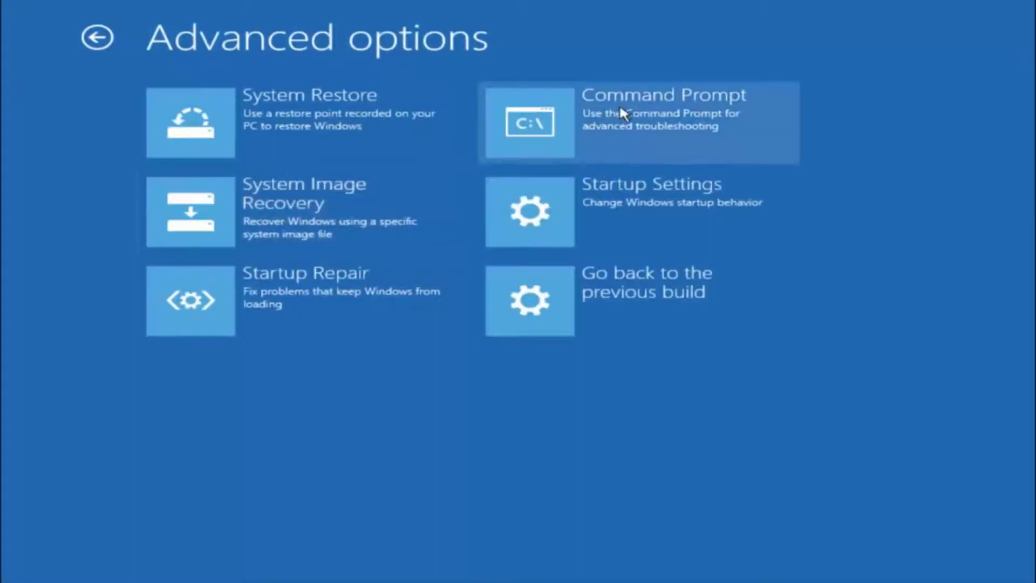
pyautogui.click(650, 127)
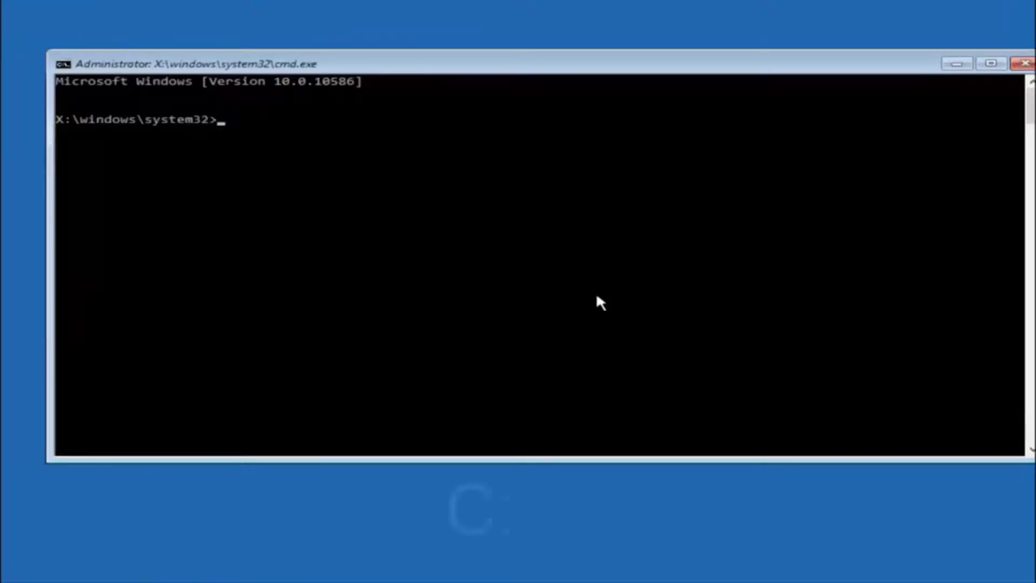
# Step: Switch to drive C: and run dir to list its folders, including Windows.old
pyautogui.write('c')
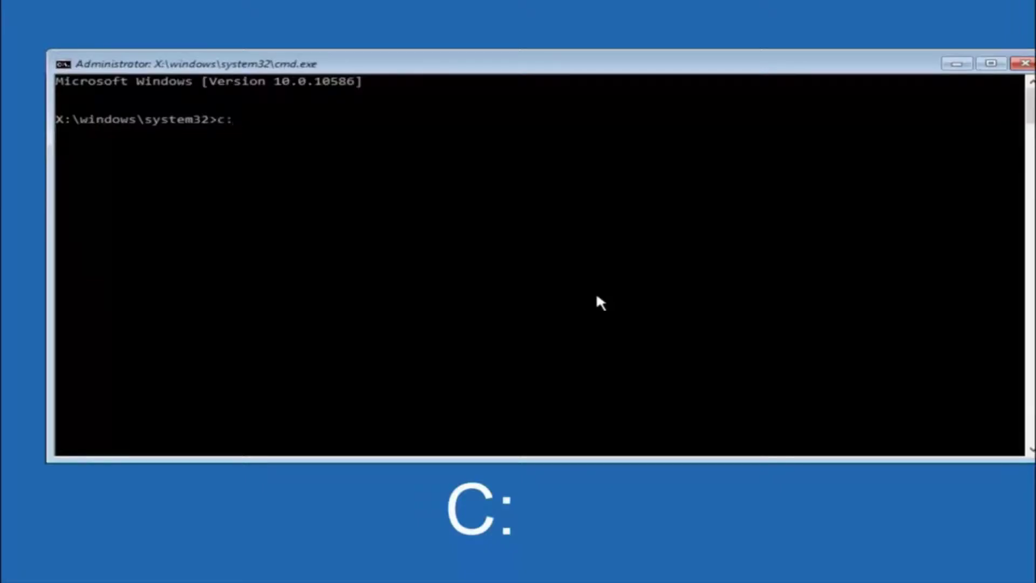
pyautogui.write(':')
pyautogui.press('Return')
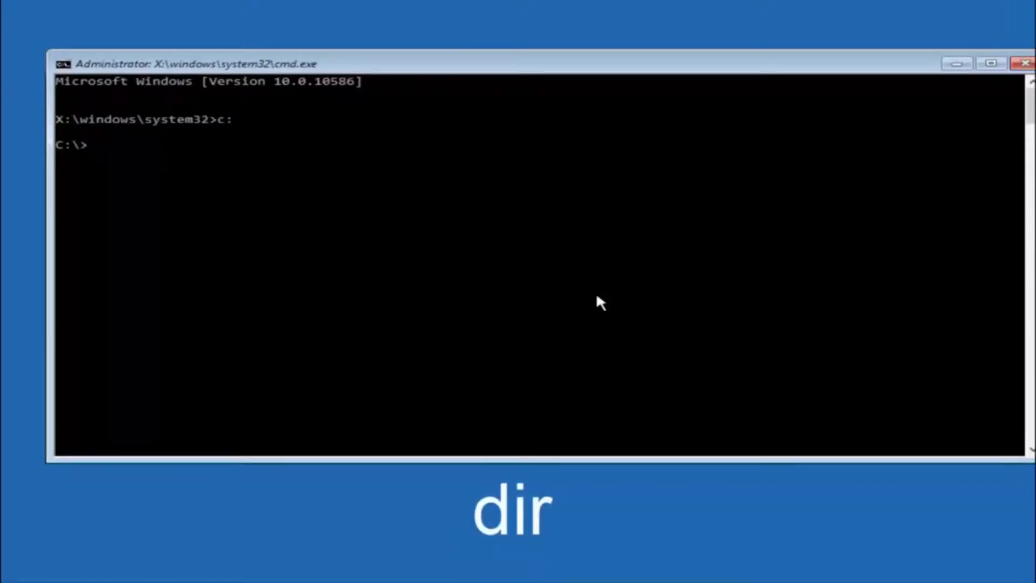
pyautogui.write('dir')
pyautogui.press('Return')
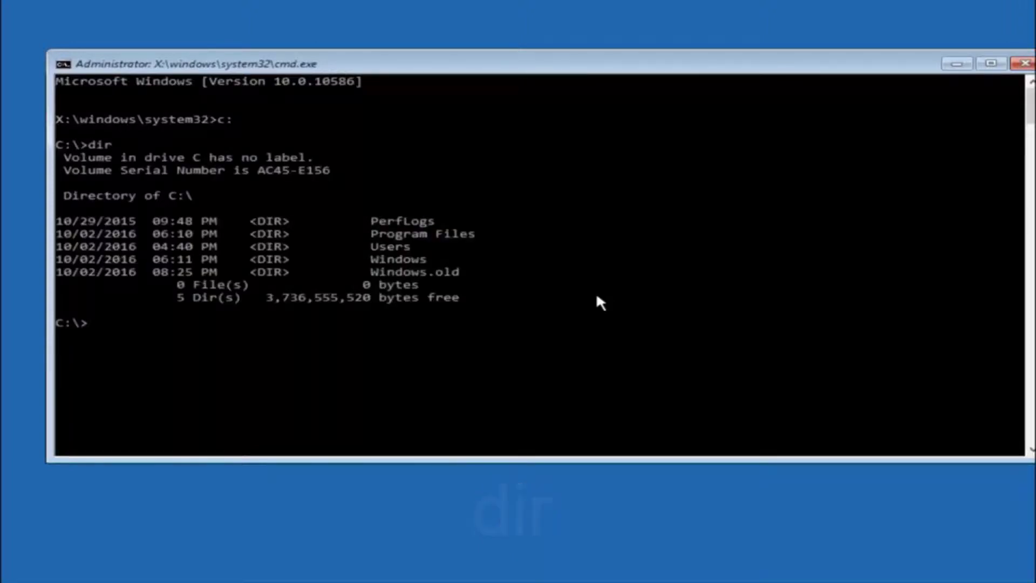
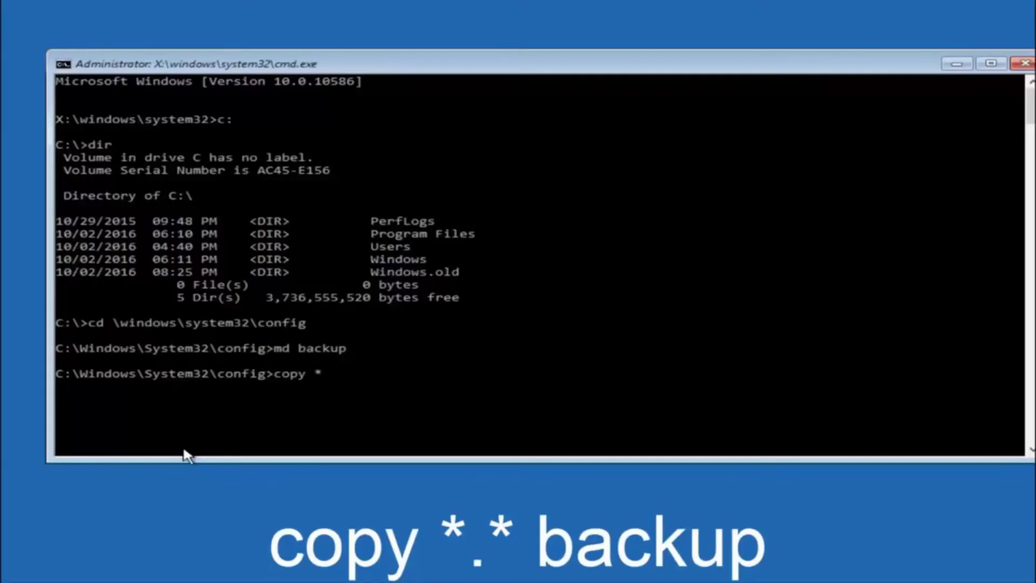
# Step: Run 'copy *.* backup' in C:\Windows\System32\config to copy all registry hive files into backup
pyautogui.write('*.* backup')
pyautogui.press('Return')
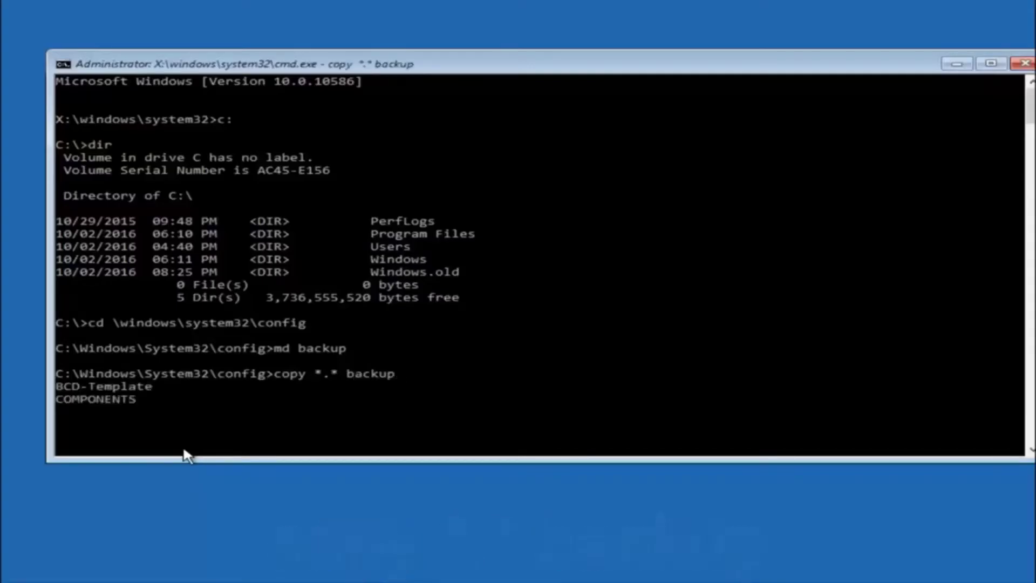
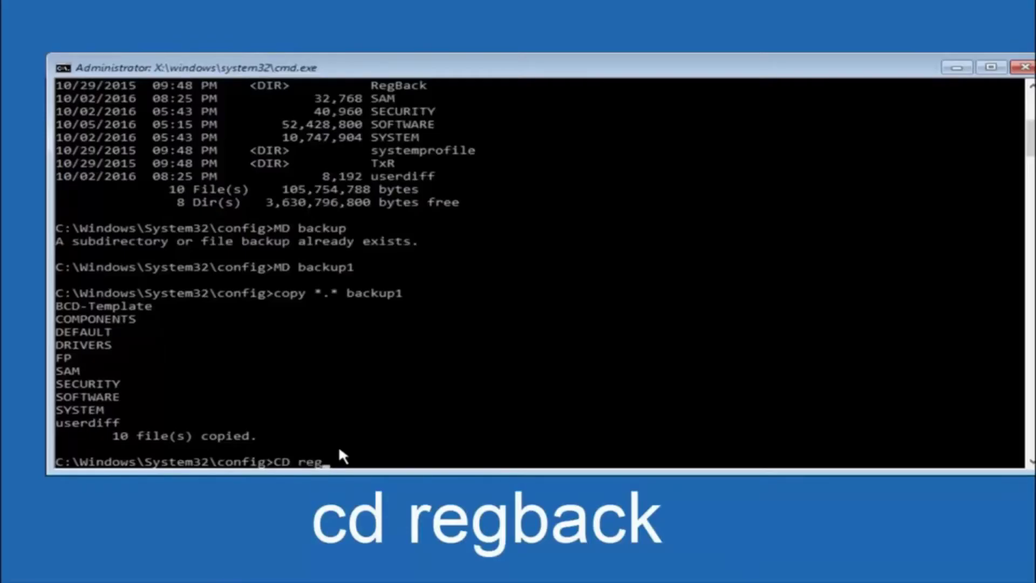
# Step: Change into config\RegBack and list it, showing DEFAULT, SAM, SECURITY, SOFTWARE and SYSTEM at 0 bytes
pyautogui.write('gback')
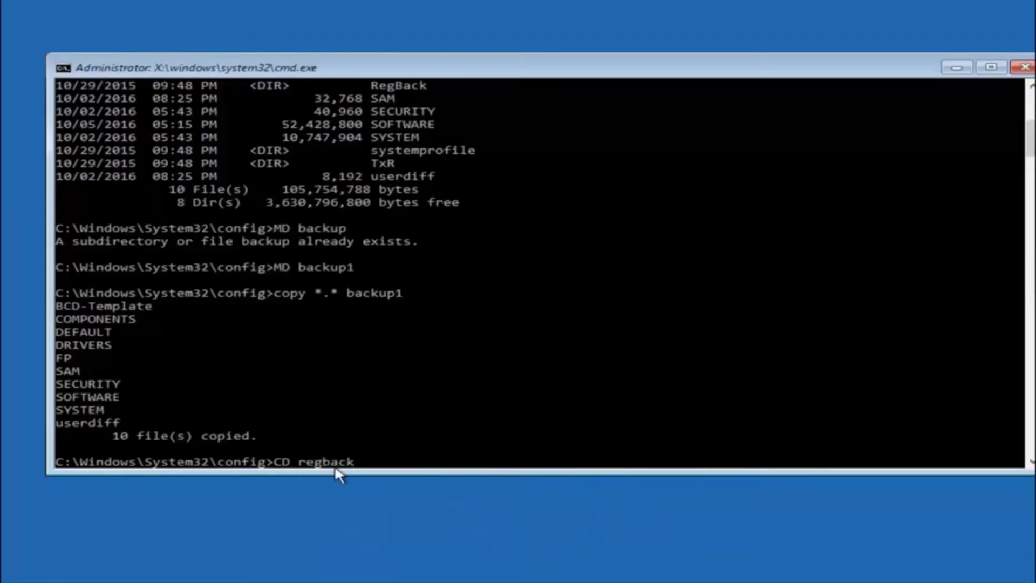
pyautogui.press('Return')
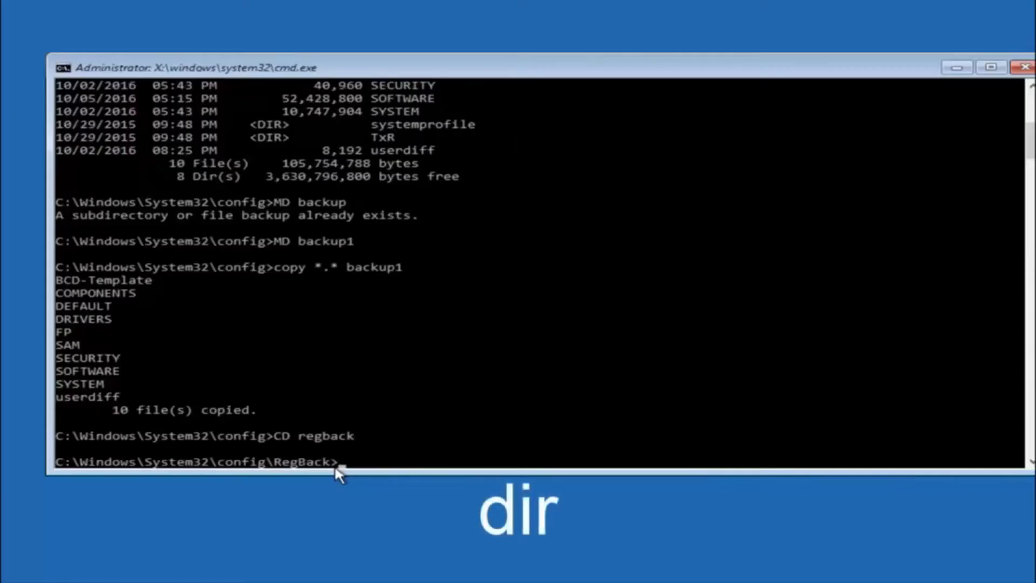
pyautogui.write('dir')
pyautogui.press('Return')
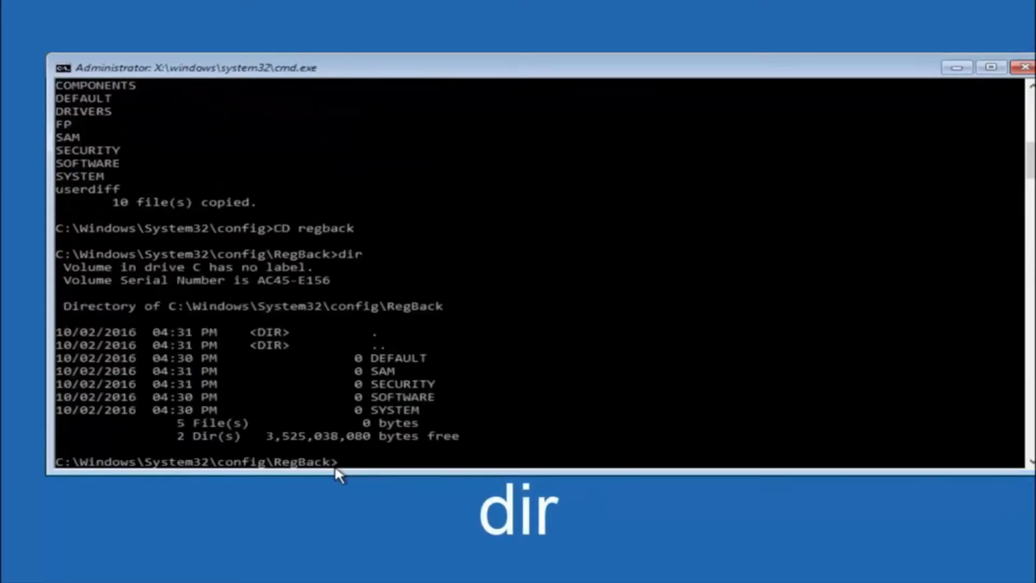
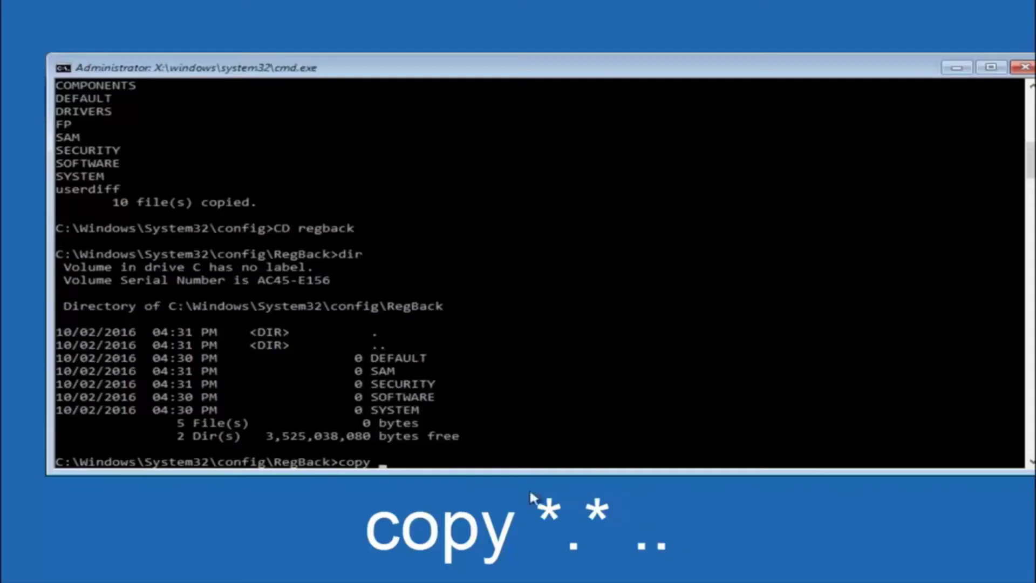
pyautogui.click(388, 467)
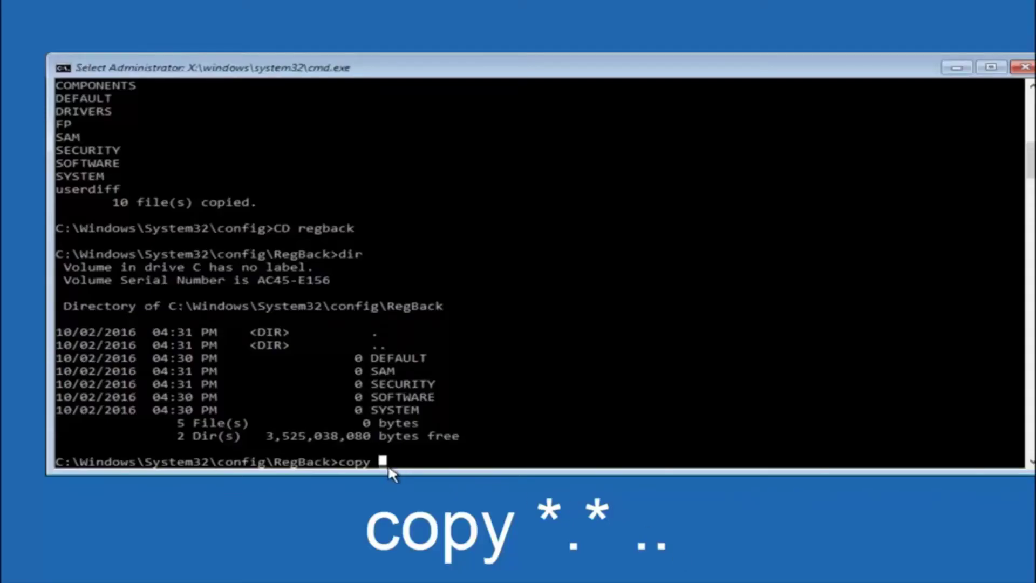
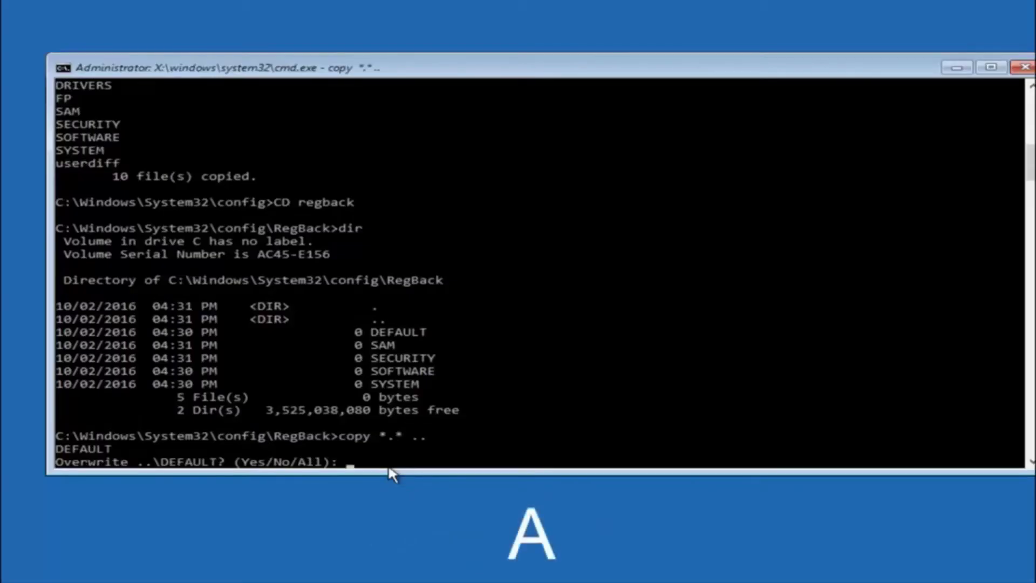
# Step: Answer the overwrite prompt with A (All) so DEFAULT, SAM, SECURITY, SOFTWARE and SYSTEM get replaced
pyautogui.write('A')
pyautogui.press('Return')
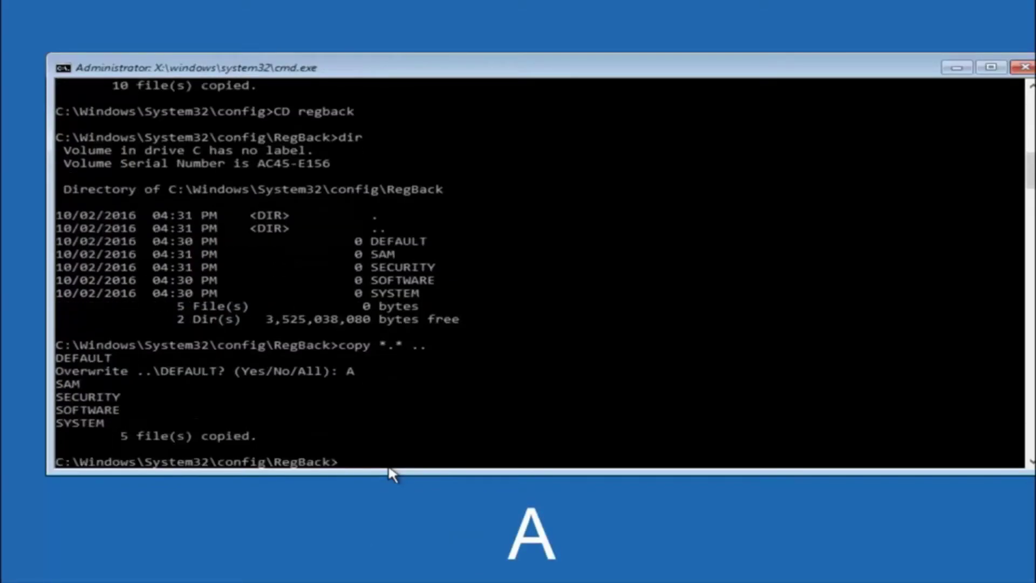